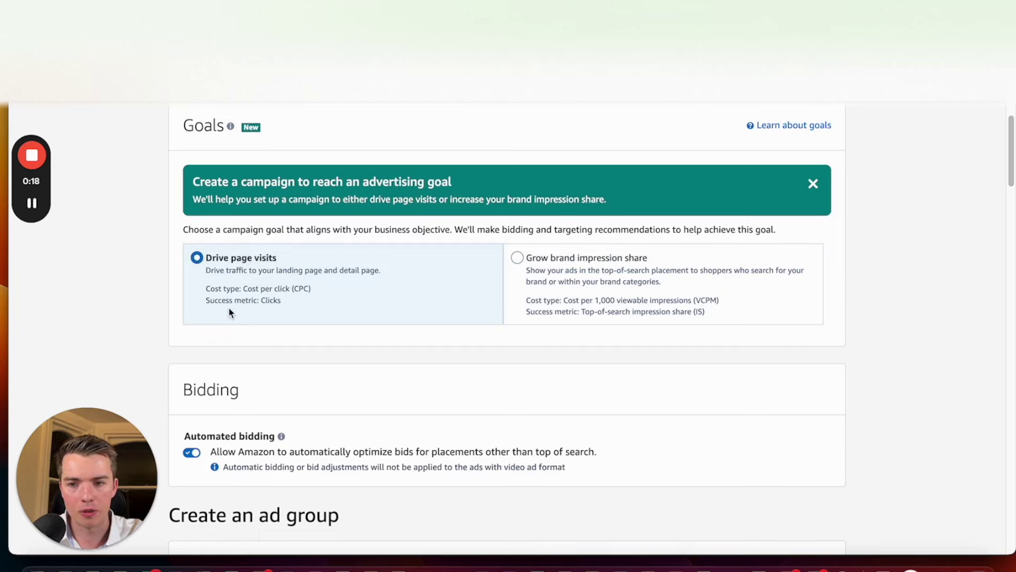
Scroll past the Video ad format and Store on Amazon landing page to the eight SBV campaigns.
{"action": "scroll", "coordinate": [229, 312], "scroll_direction": "down", "scroll_amount": 4}
{"action": "scroll", "coordinate": [228, 312], "scroll_direction": "down", "scroll_amount": 1}
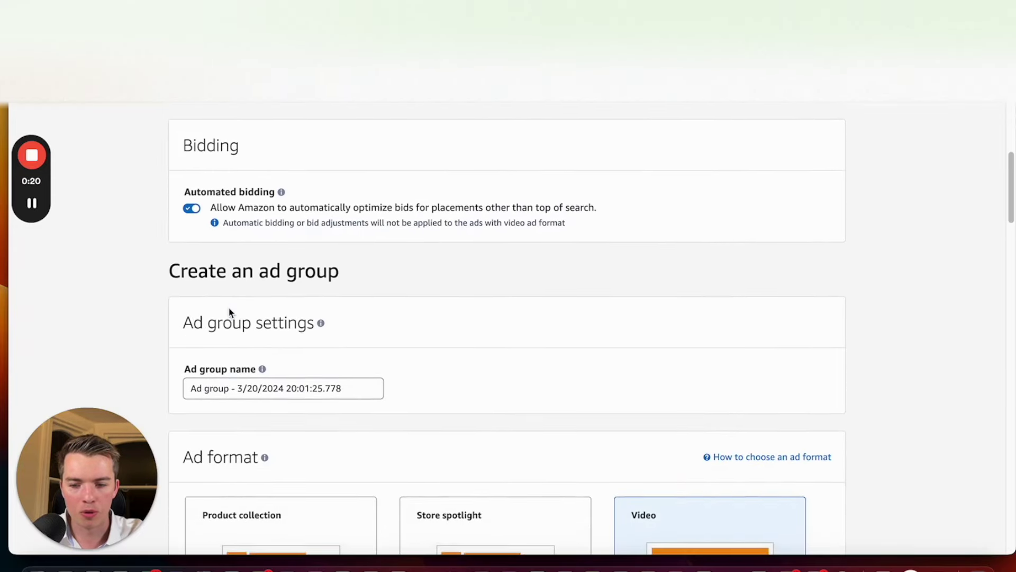
{"action": "scroll", "coordinate": [228, 312], "scroll_direction": "down", "scroll_amount": 2}
{"action": "scroll", "coordinate": [228, 312], "scroll_direction": "down", "scroll_amount": 1}
{"action": "scroll", "coordinate": [229, 312], "scroll_direction": "down", "scroll_amount": 1}
{"action": "scroll", "coordinate": [230, 313], "scroll_direction": "down", "scroll_amount": 1}
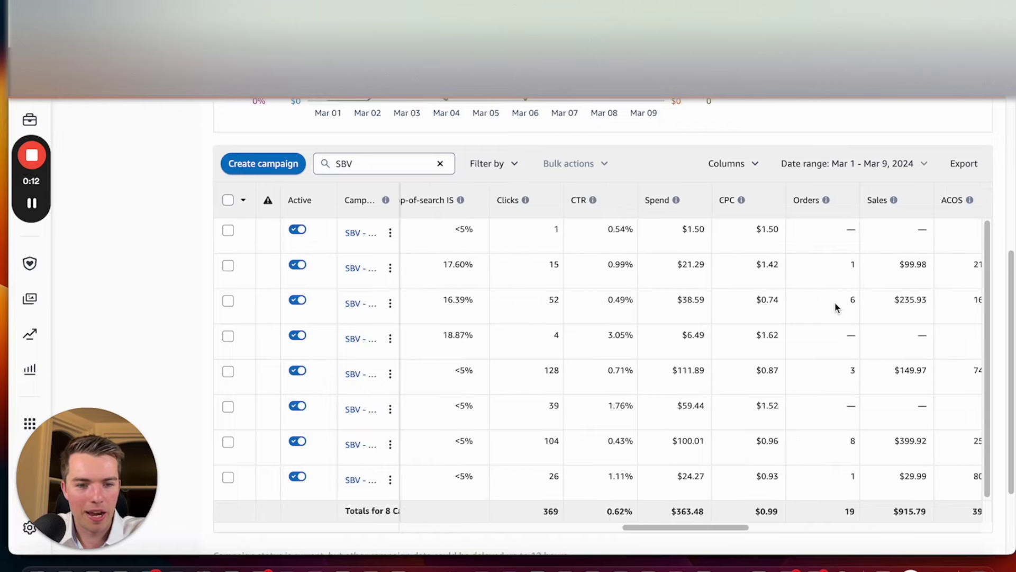
Scroll the SBV campaign table right to show the ACOS column, totaling 39.69%.
{"action": "scroll", "coordinate": [836, 307], "scroll_direction": "right", "scroll_amount": 5}
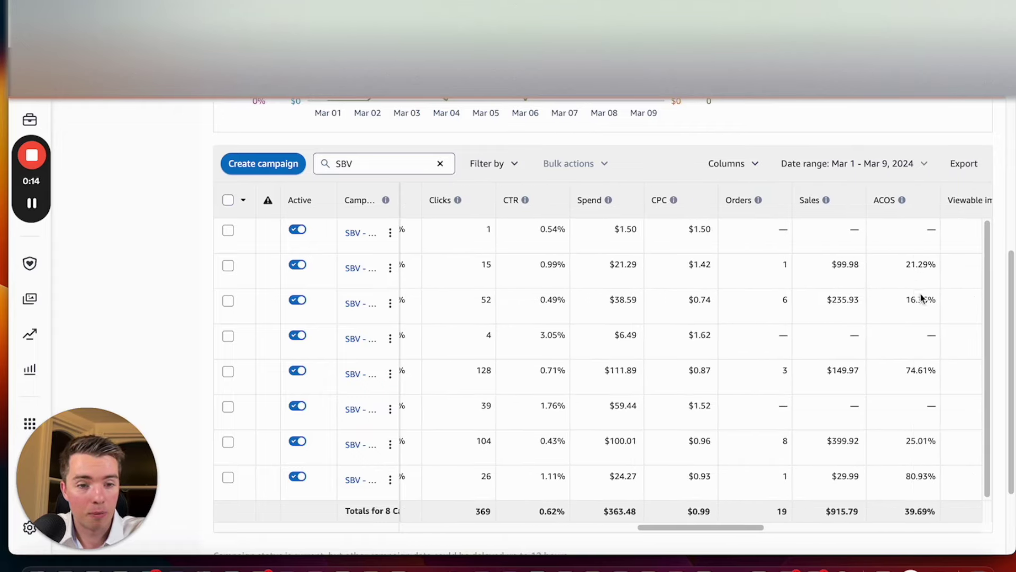